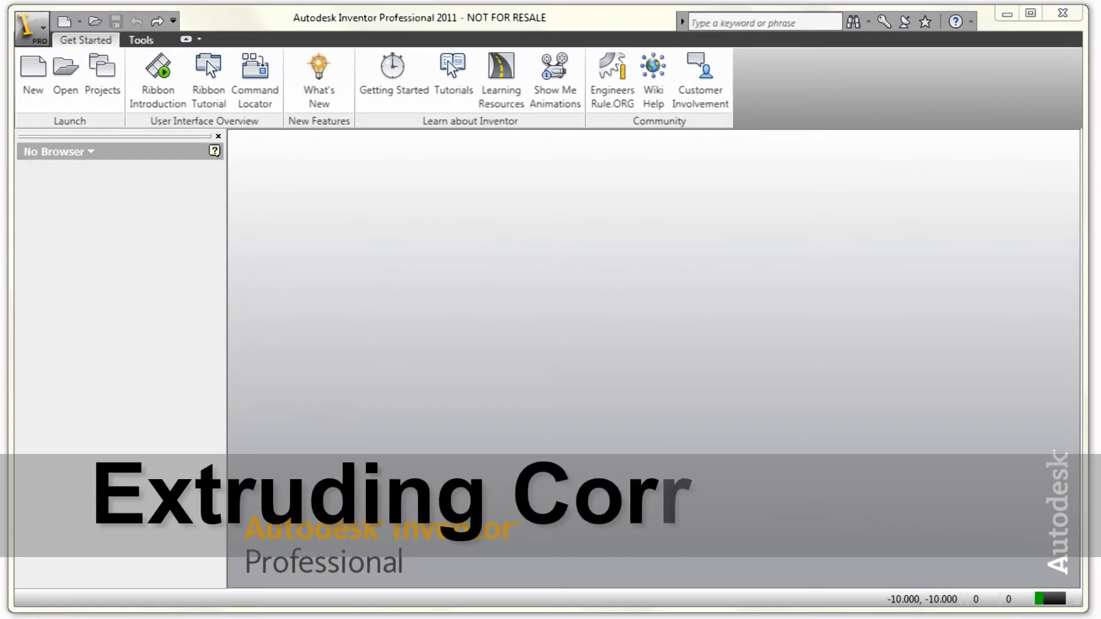
# Create a new part from the Standard (in).ipt template and zoom the empty sketch grid
pyautogui.click(33, 77)
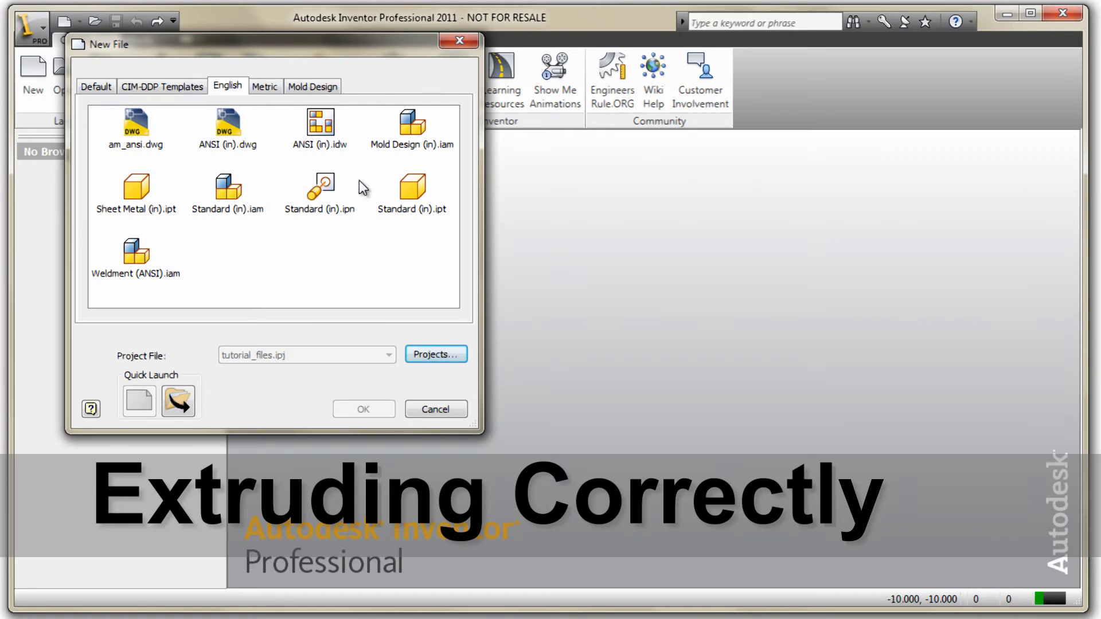
pyautogui.doubleClick(416, 191)
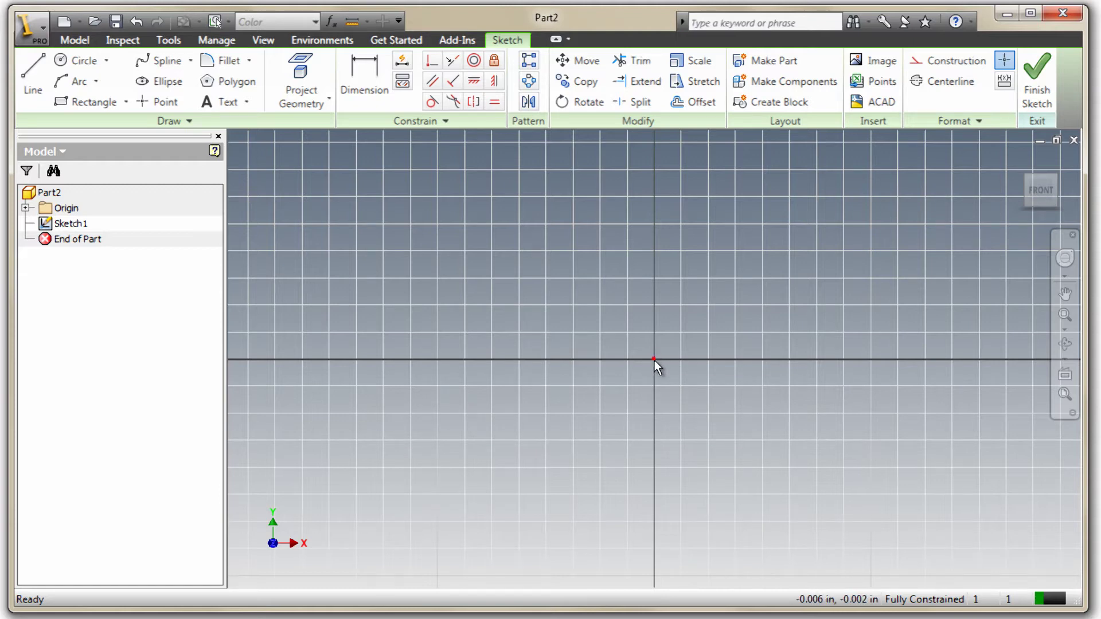
pyautogui.scroll(2, 655, 361)
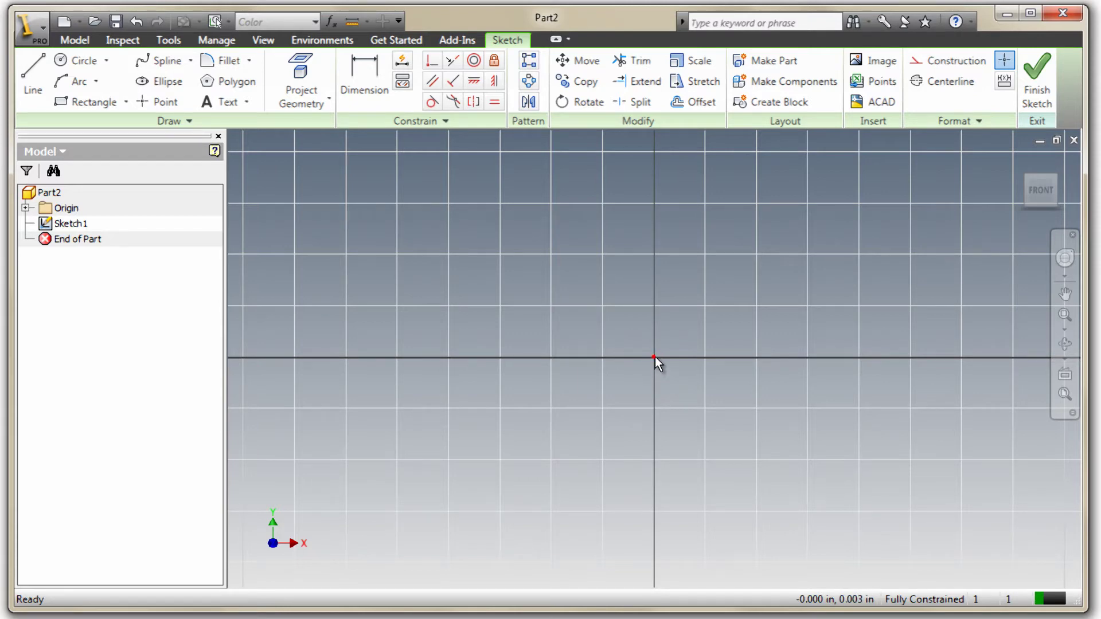
pyautogui.scroll(-3, 655, 357)
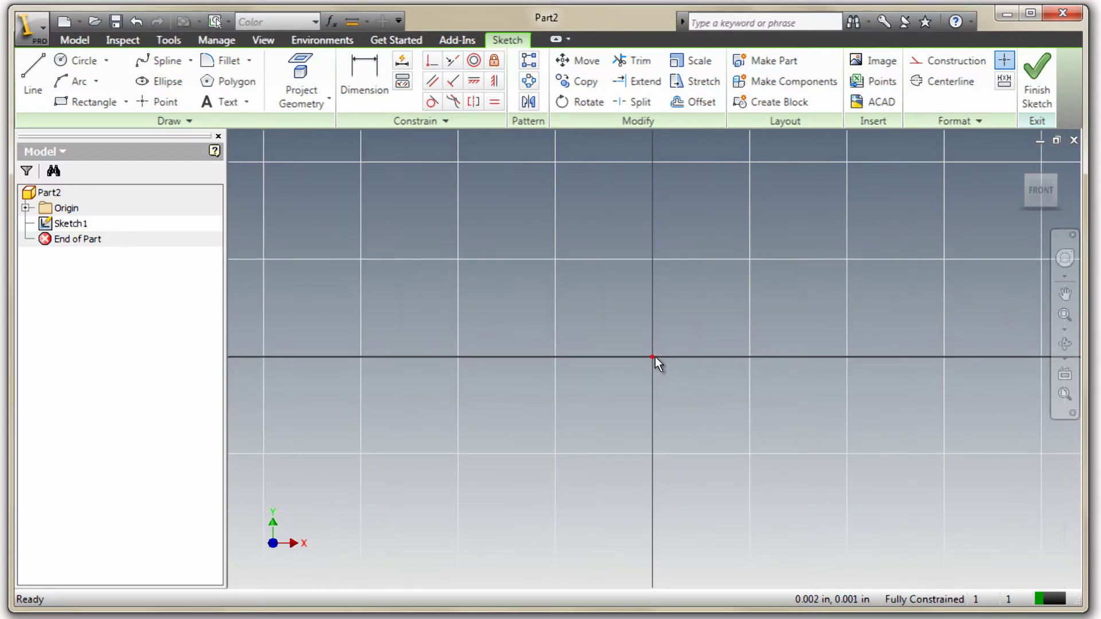
pyautogui.scroll(-2, 655, 358)
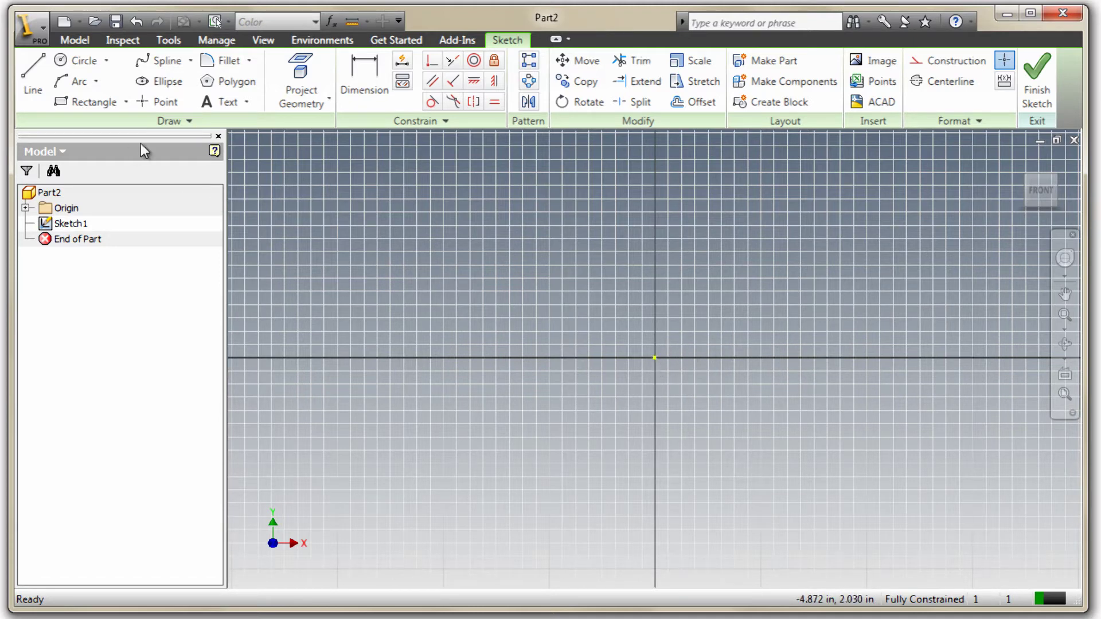
# Draw a two-corner rectangle starting at the sketch origin and extending up and right
pyautogui.click(87, 102)
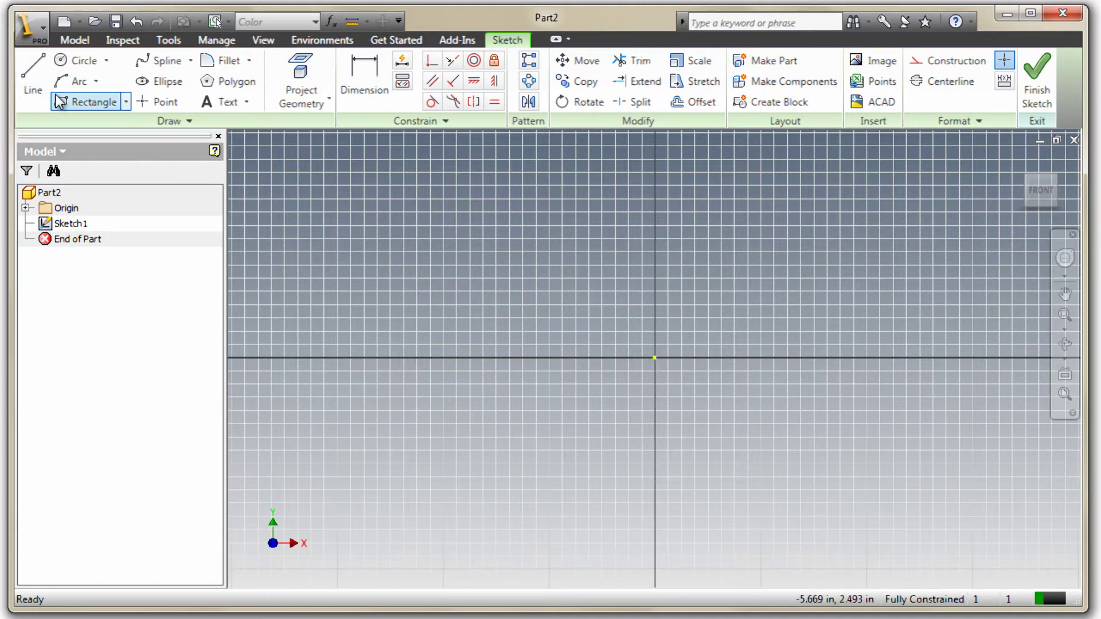
pyautogui.click(655, 359)
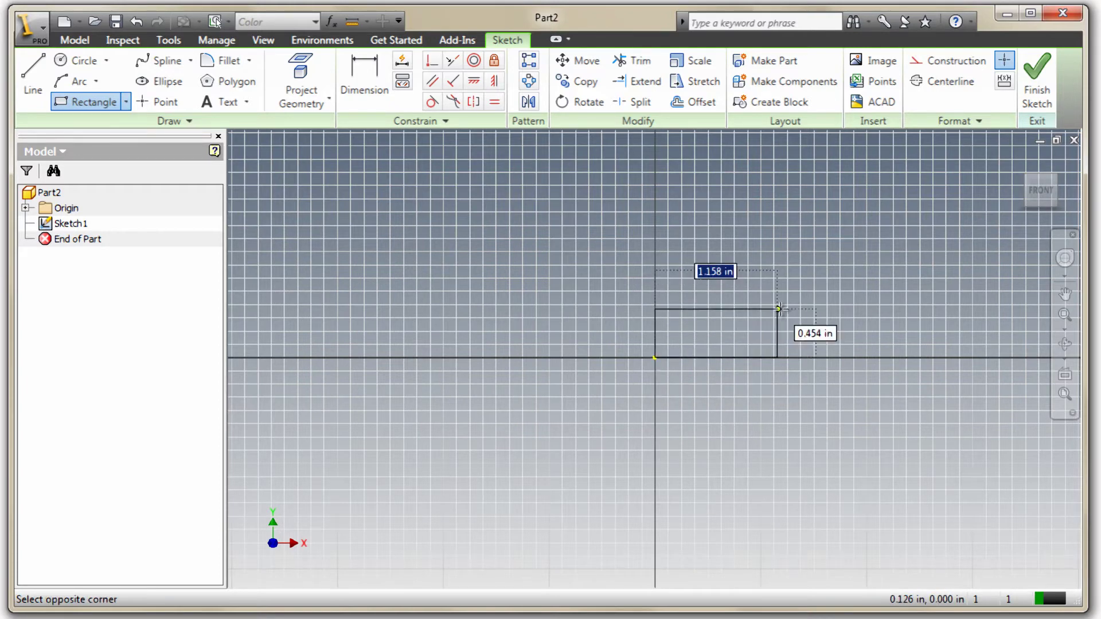
pyautogui.click(953, 186)
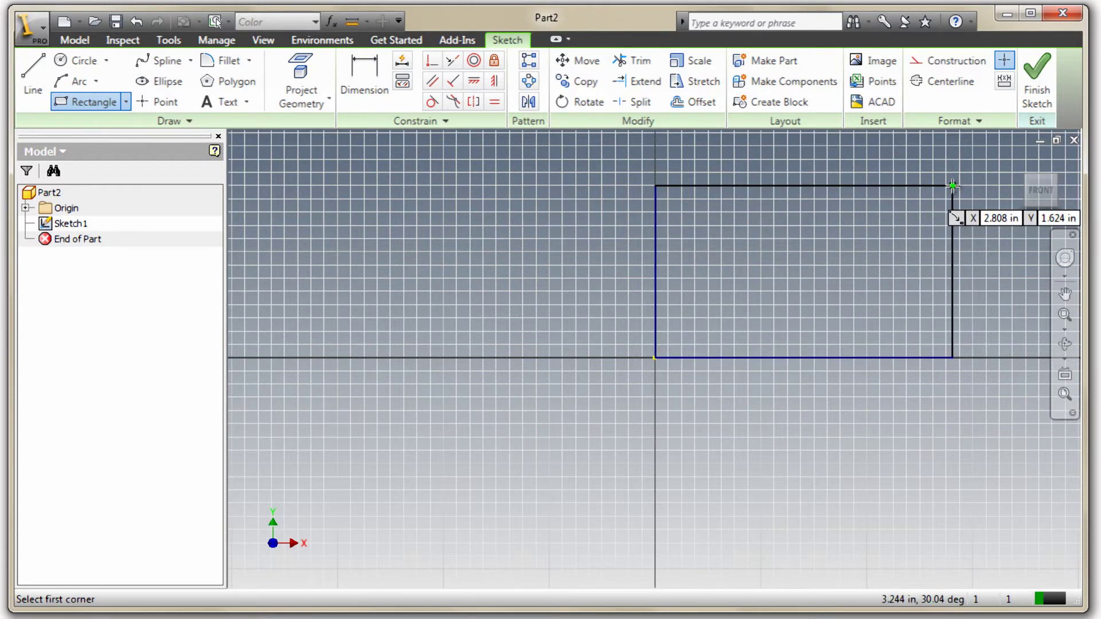
# Dimension the rectangle's top edge to 3 in and its left edge to 2 in
pyautogui.press('d')
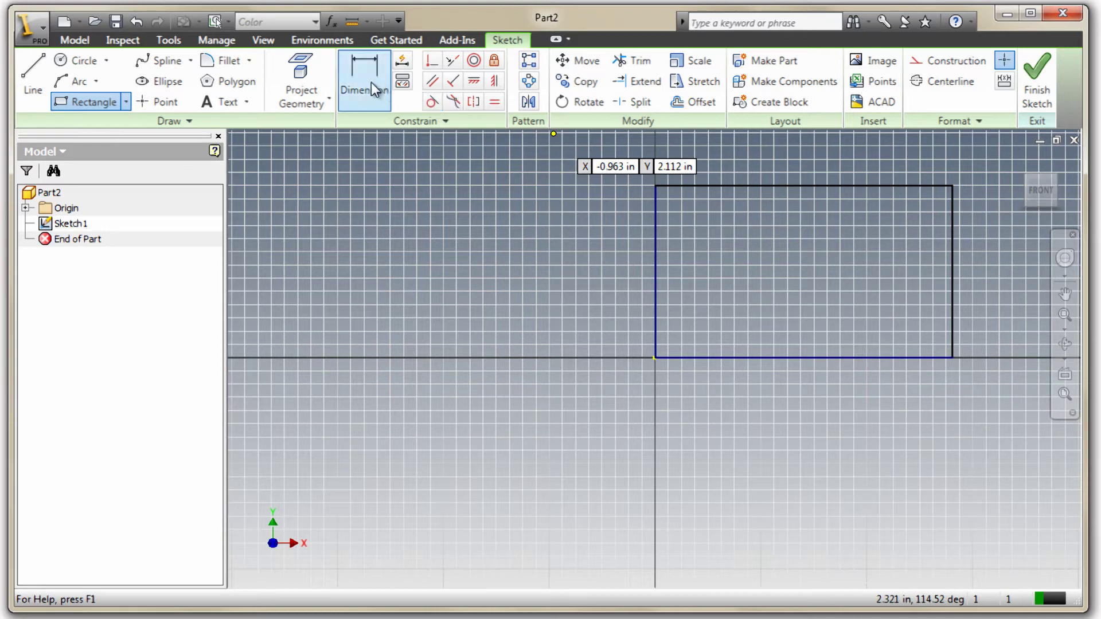
pyautogui.click(743, 182)
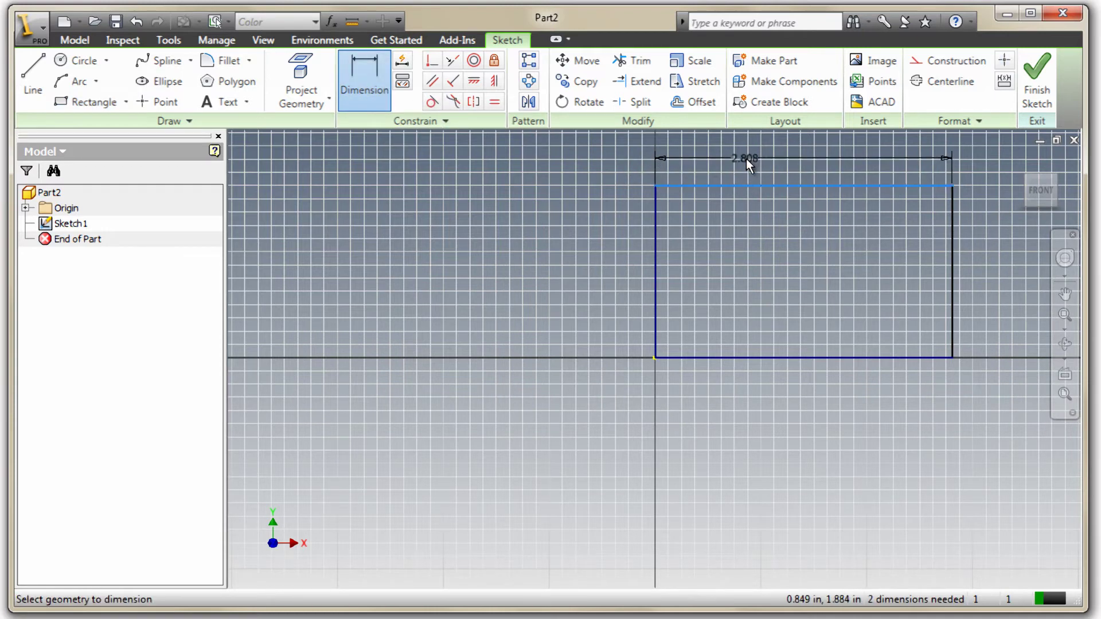
pyautogui.click(746, 160)
pyautogui.write('3')
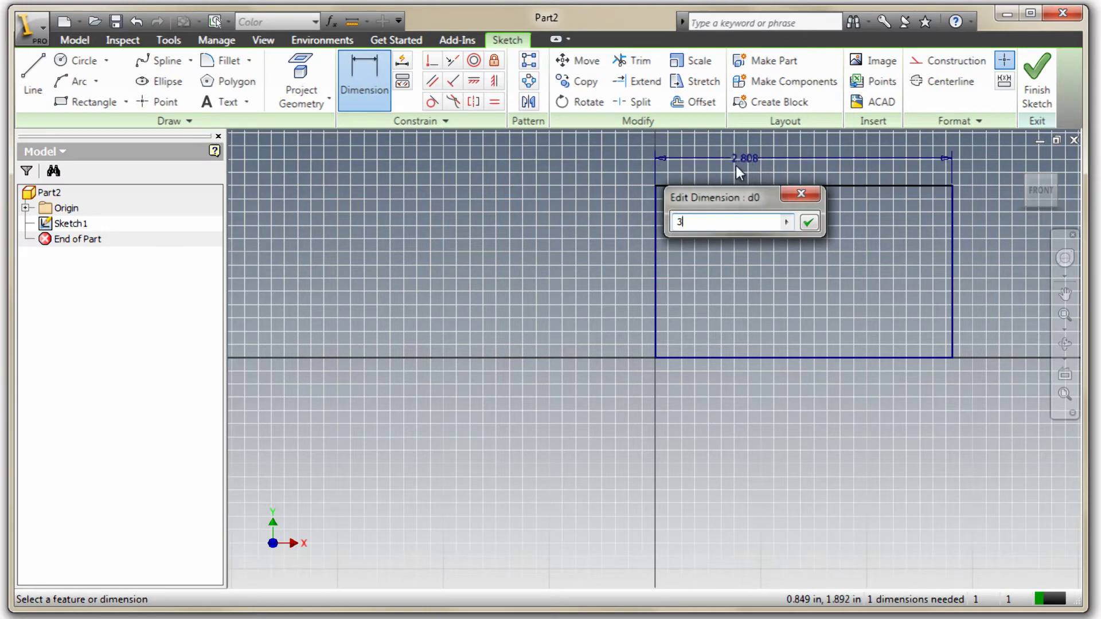
pyautogui.click(808, 222)
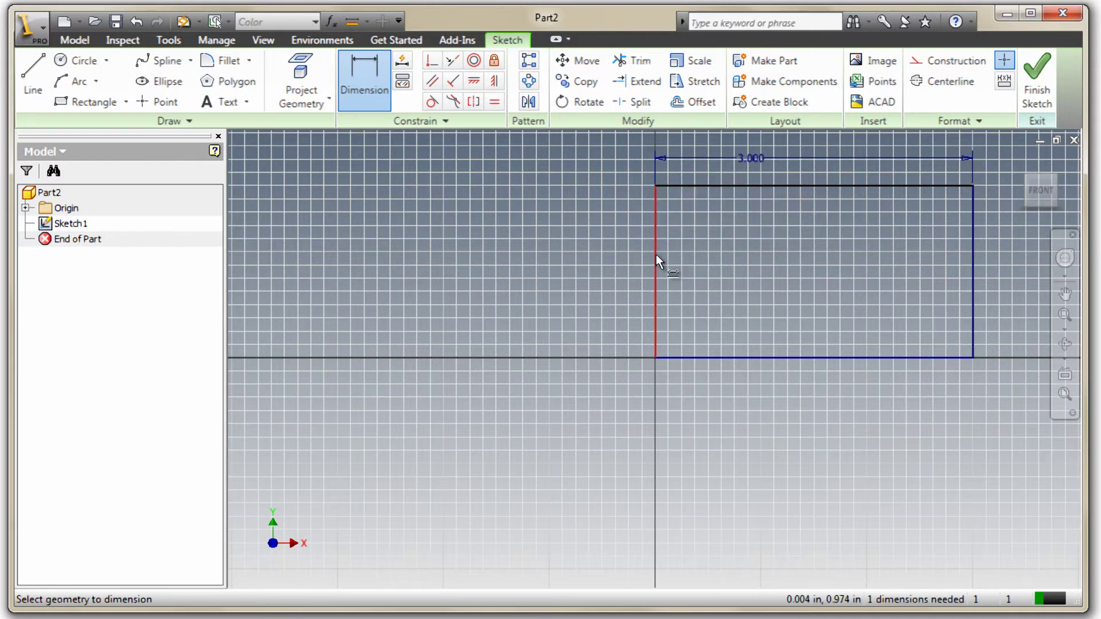
pyautogui.click(657, 254)
pyautogui.click(584, 257)
pyautogui.write('2')
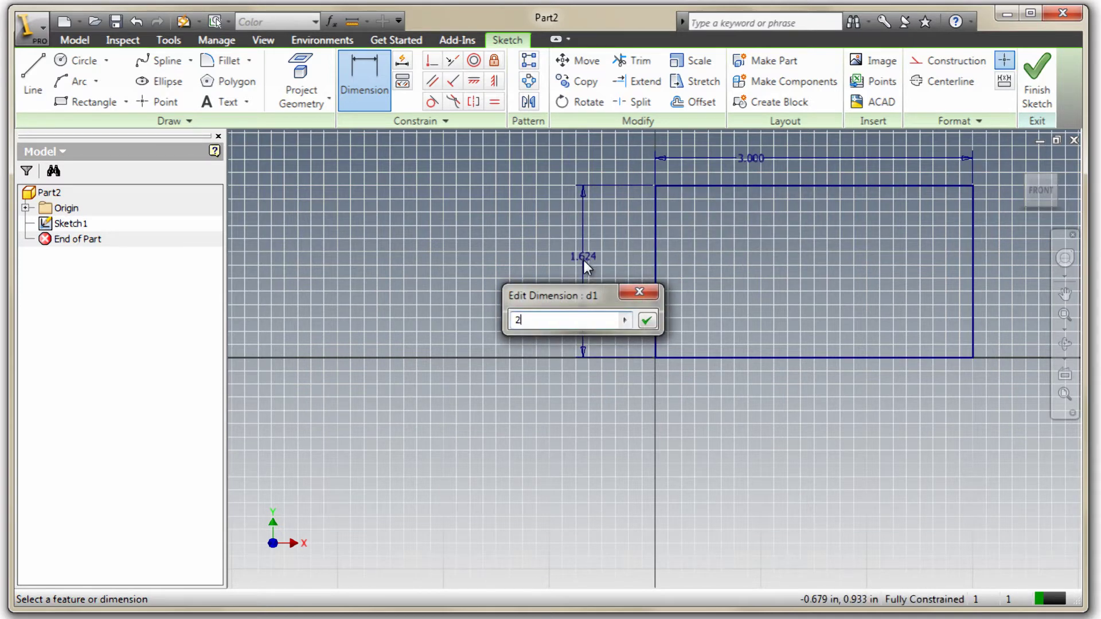
pyautogui.click(647, 321)
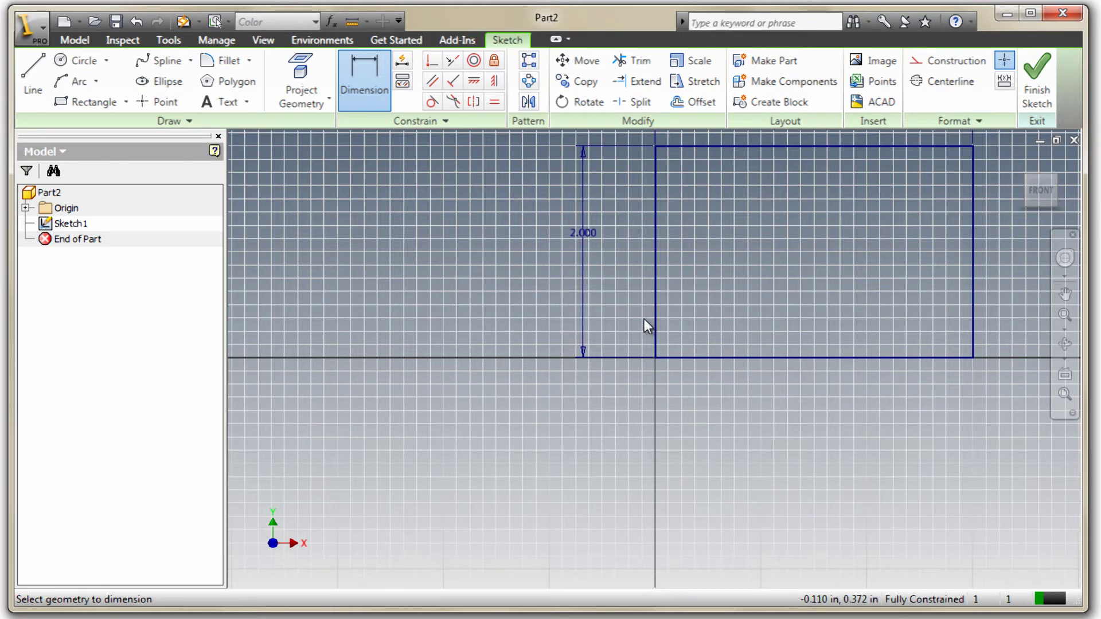
# Fix the rectangle's corner at the origin and dismiss the constraint error message
pyautogui.click(492, 62)
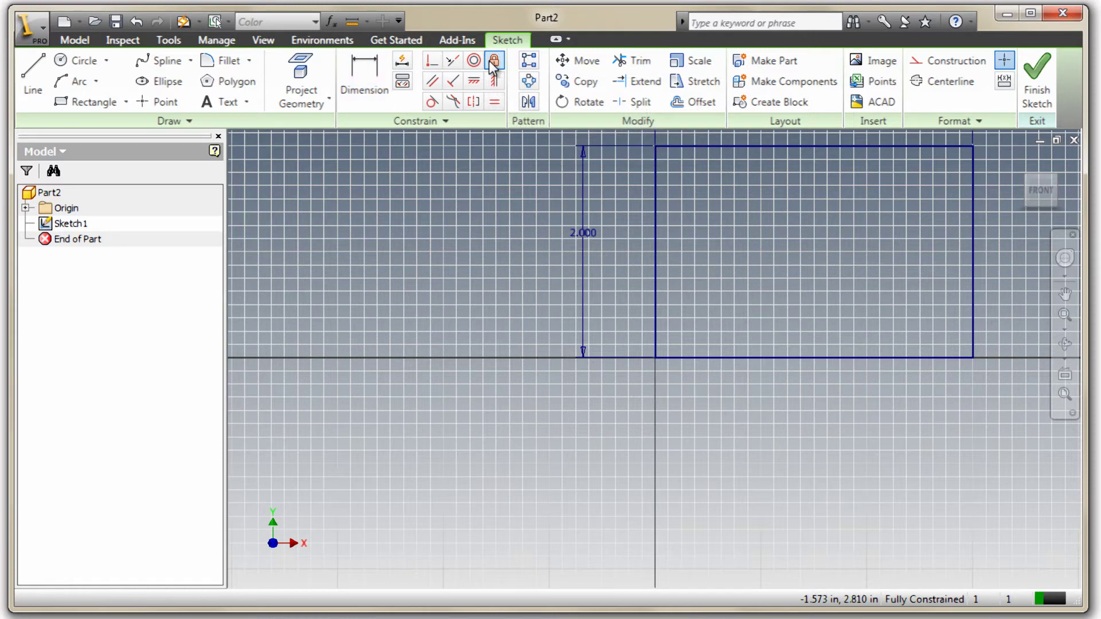
pyautogui.click(493, 62)
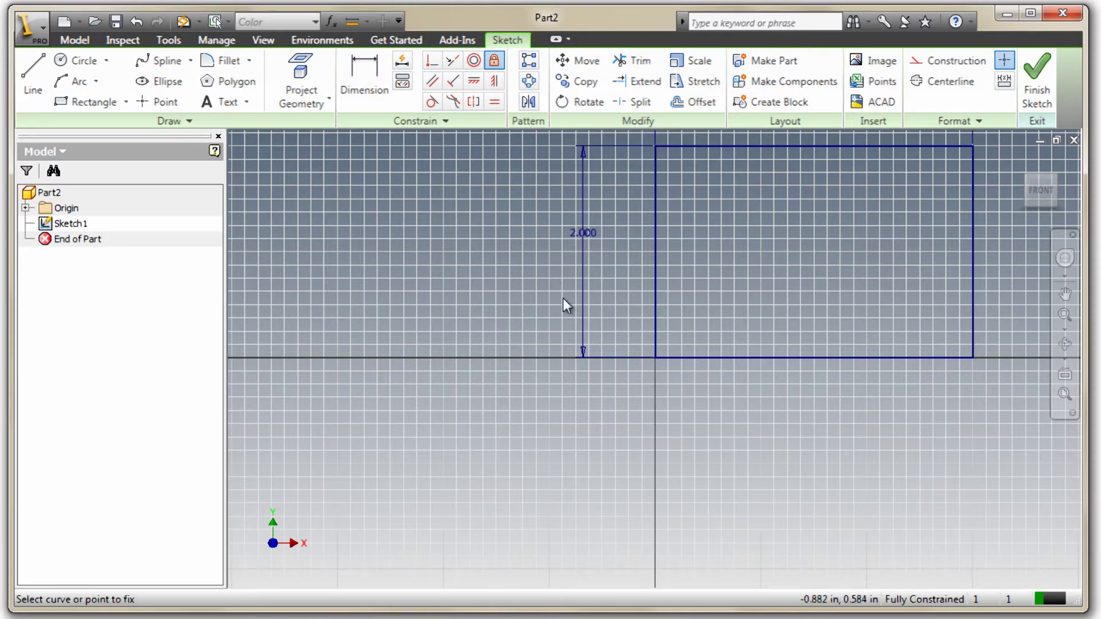
pyautogui.click(655, 357)
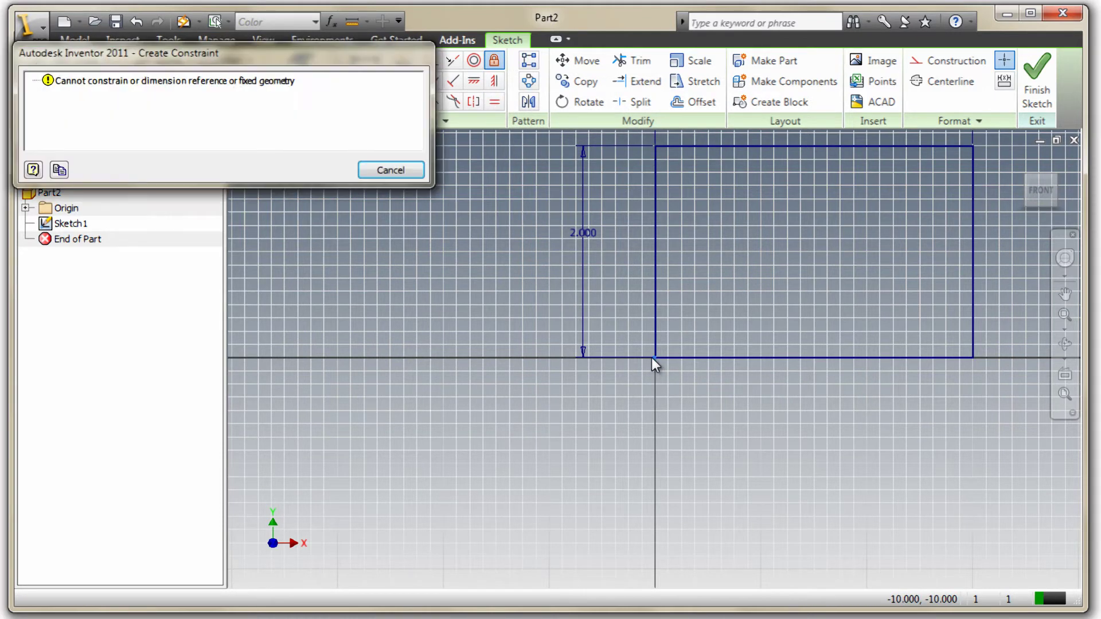
pyautogui.moveTo(278, 51); pyautogui.dragTo(412, 198)
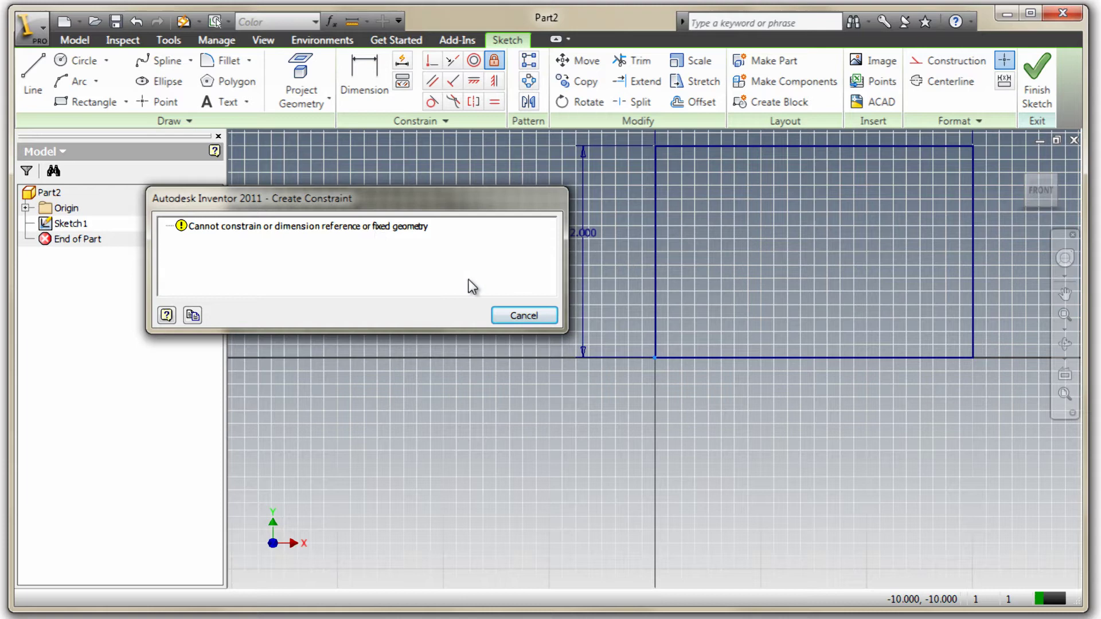
pyautogui.click(529, 316)
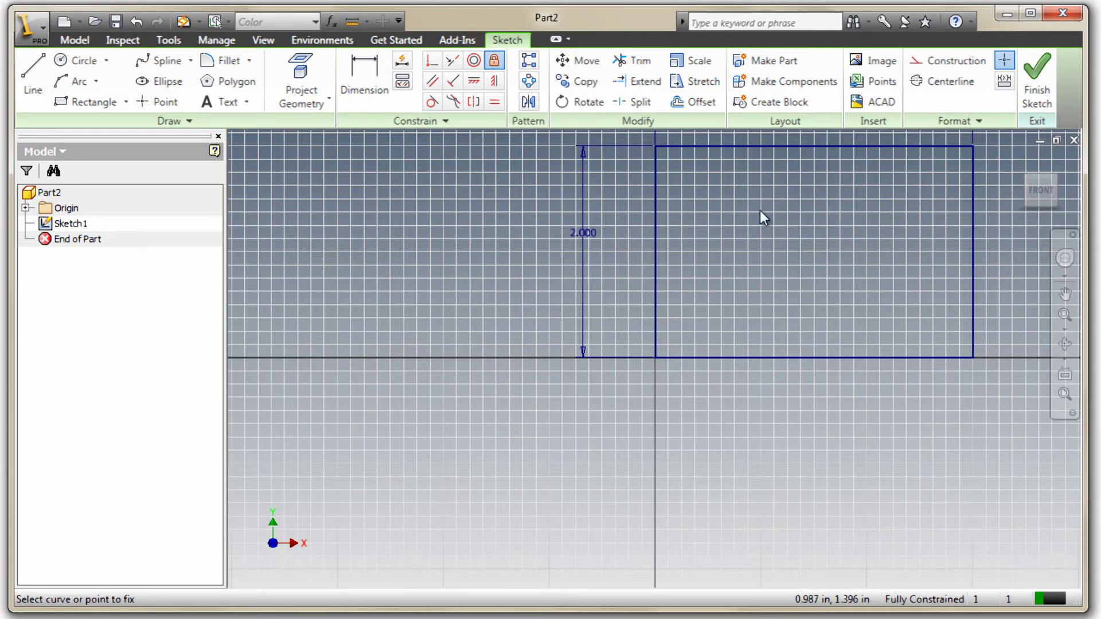
# End the Fix command and finish Sketch1 to return to part modelling
pyautogui.rightClick(540, 196)
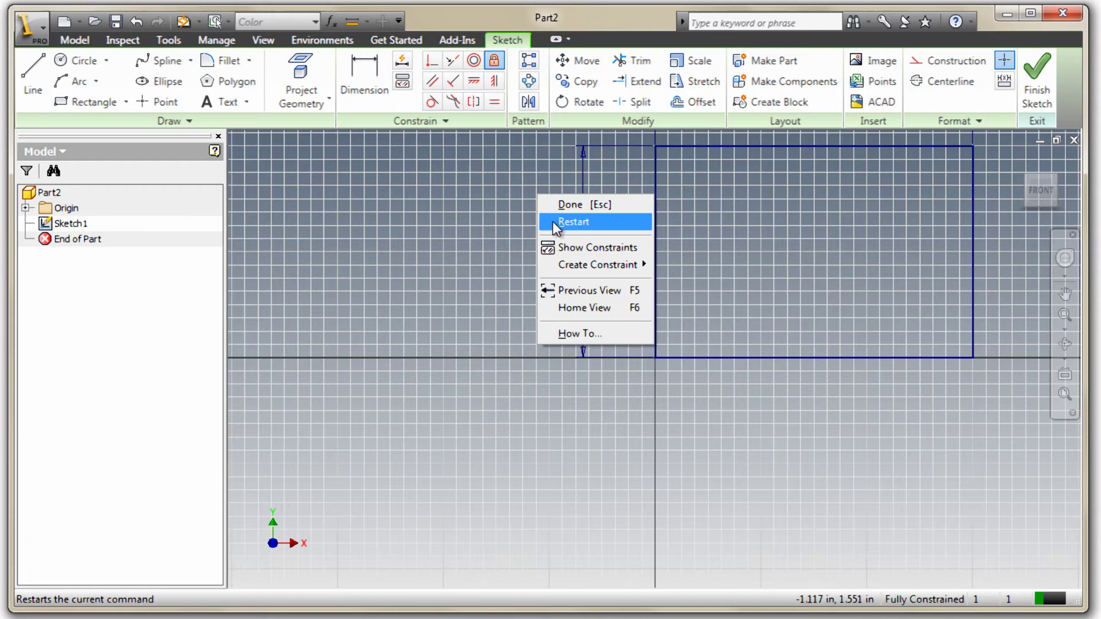
pyautogui.click(563, 206)
pyautogui.rightClick(416, 202)
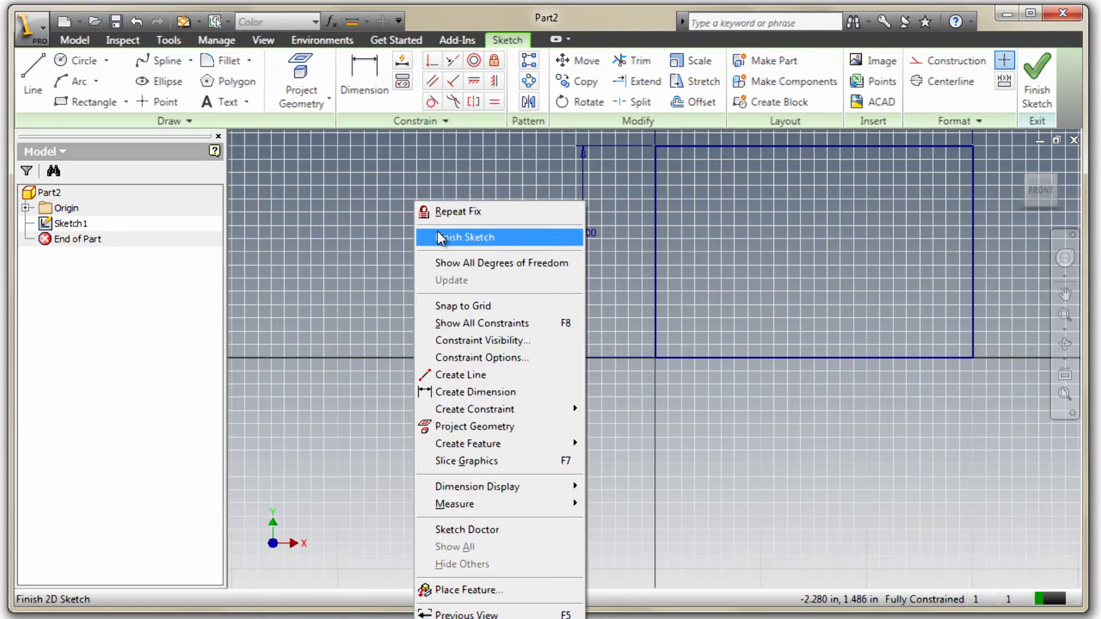
pyautogui.click(440, 238)
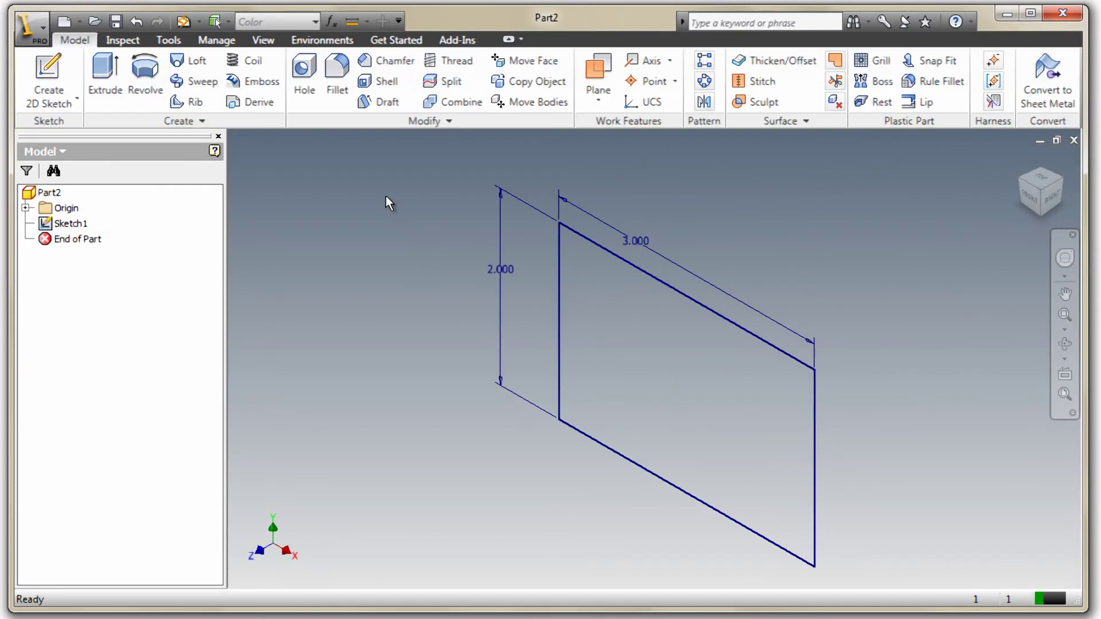
# Extrude the rectangle 1.5 in into the screen as a solid block
pyautogui.click(108, 75)
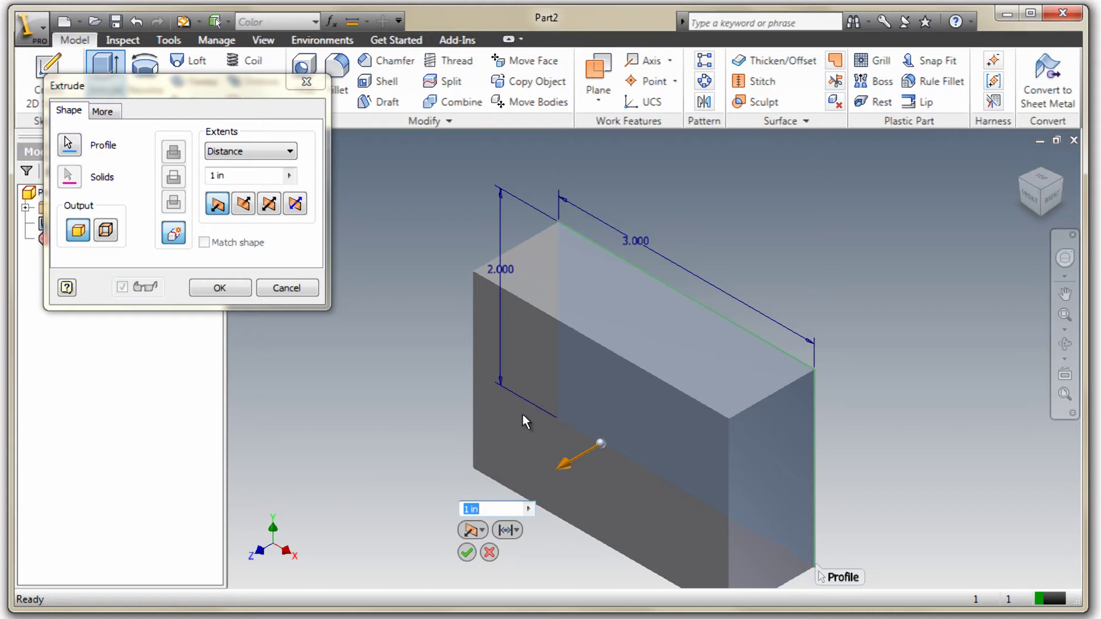
pyautogui.click(243, 203)
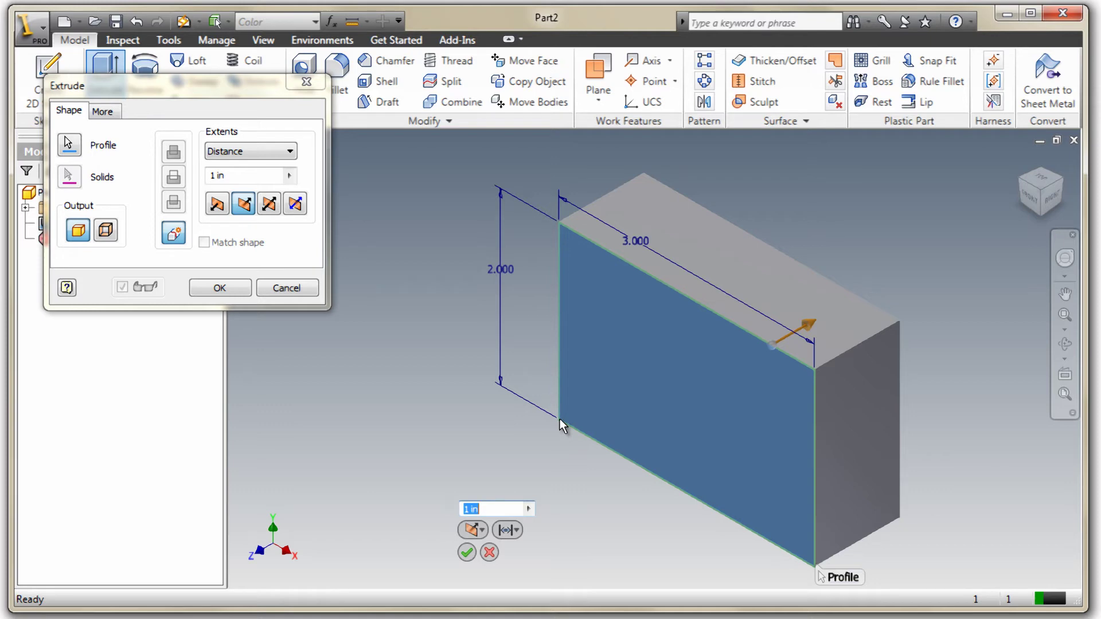
pyautogui.click(253, 173)
pyautogui.moveTo(253, 173); pyautogui.dragTo(199, 180)
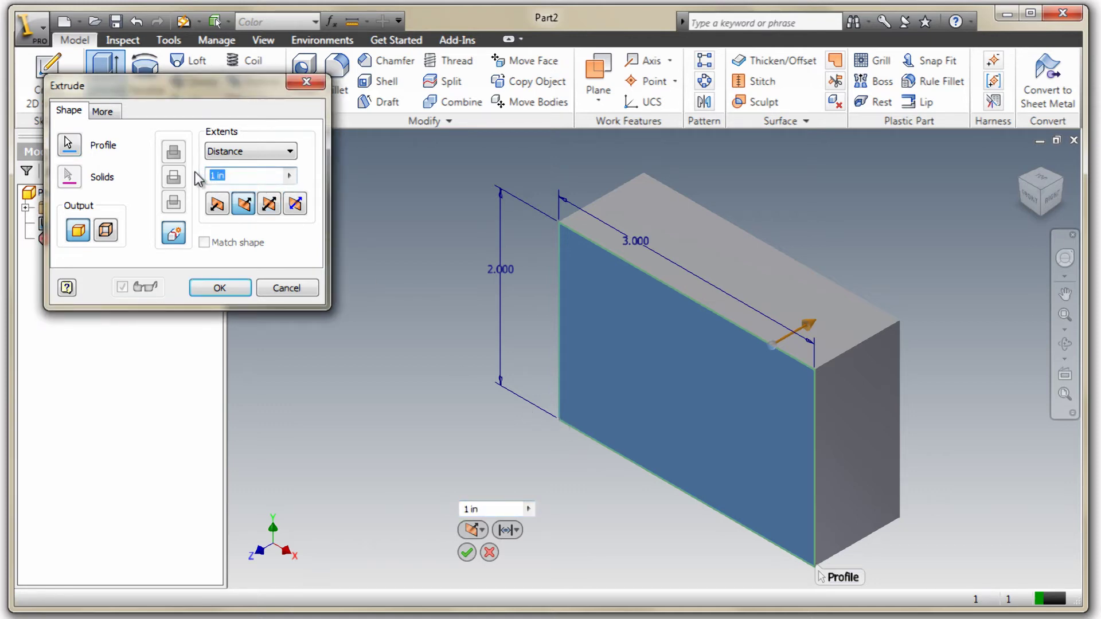
pyautogui.write('1.5')
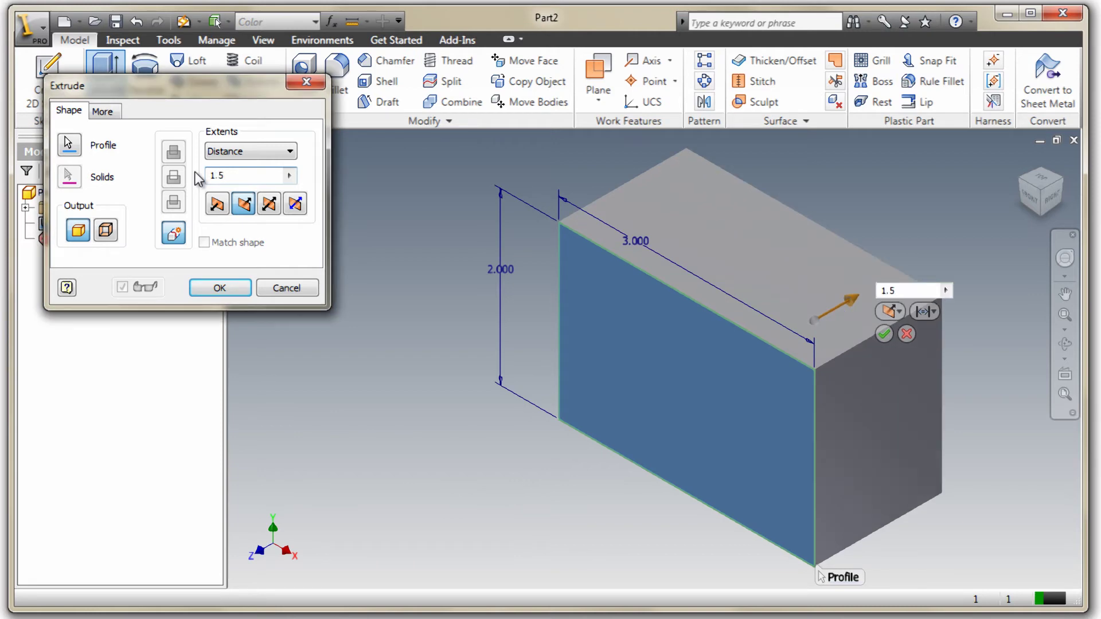
pyautogui.click(218, 288)
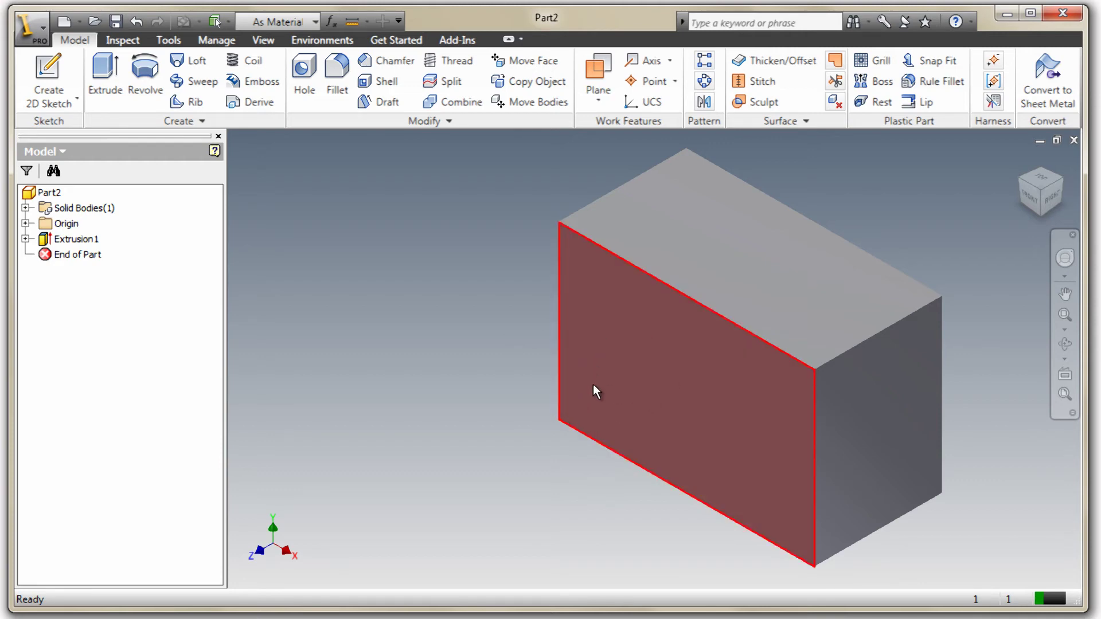
# Select the browser Origin's Center Point and orbit to confirm it sits at the block's corner
pyautogui.click(25, 223)
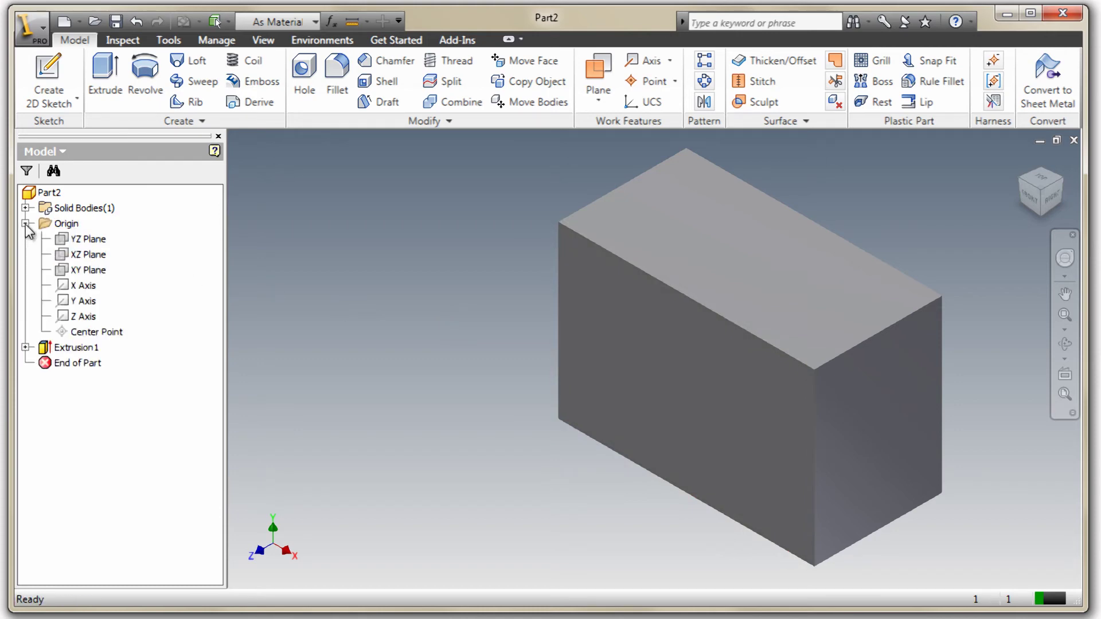
pyautogui.click(75, 334)
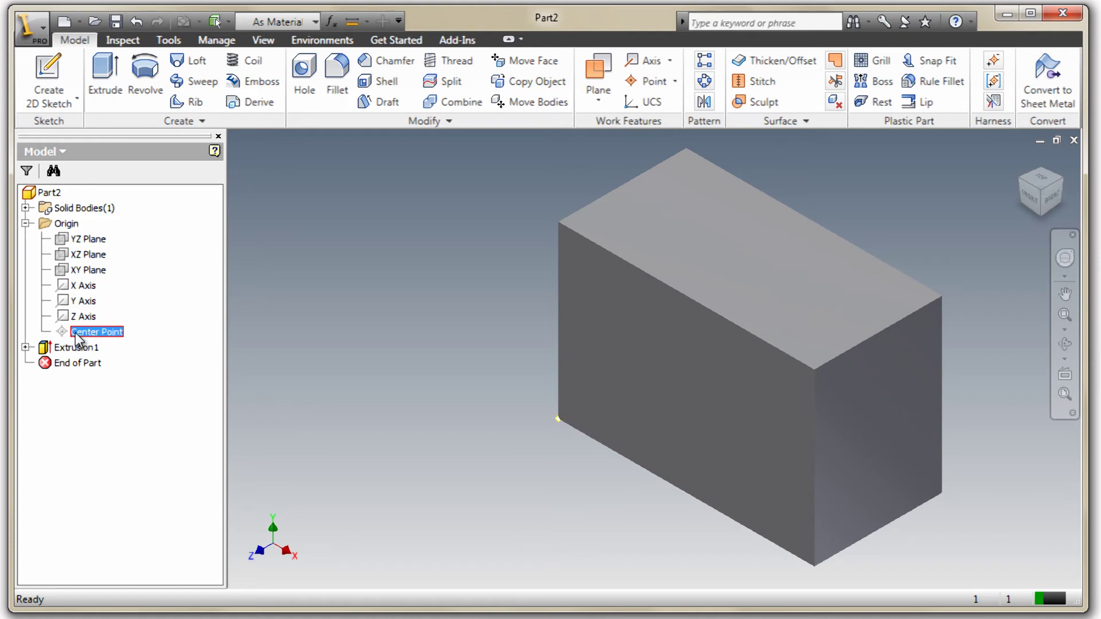
pyautogui.click(1066, 348)
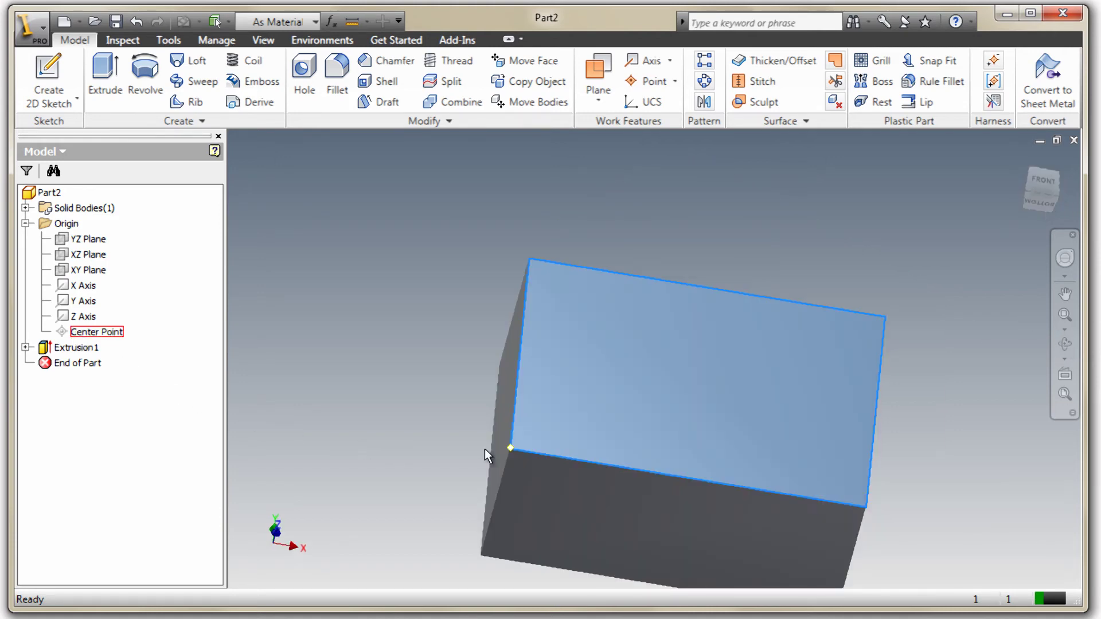
pyautogui.click(80, 333)
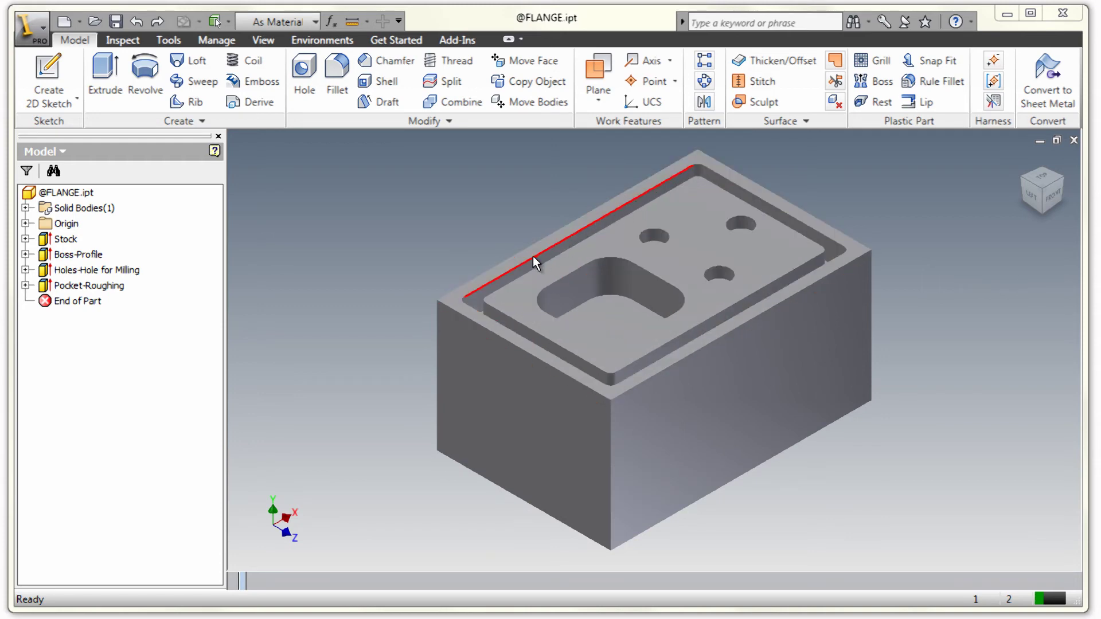
pyautogui.click(674, 343)
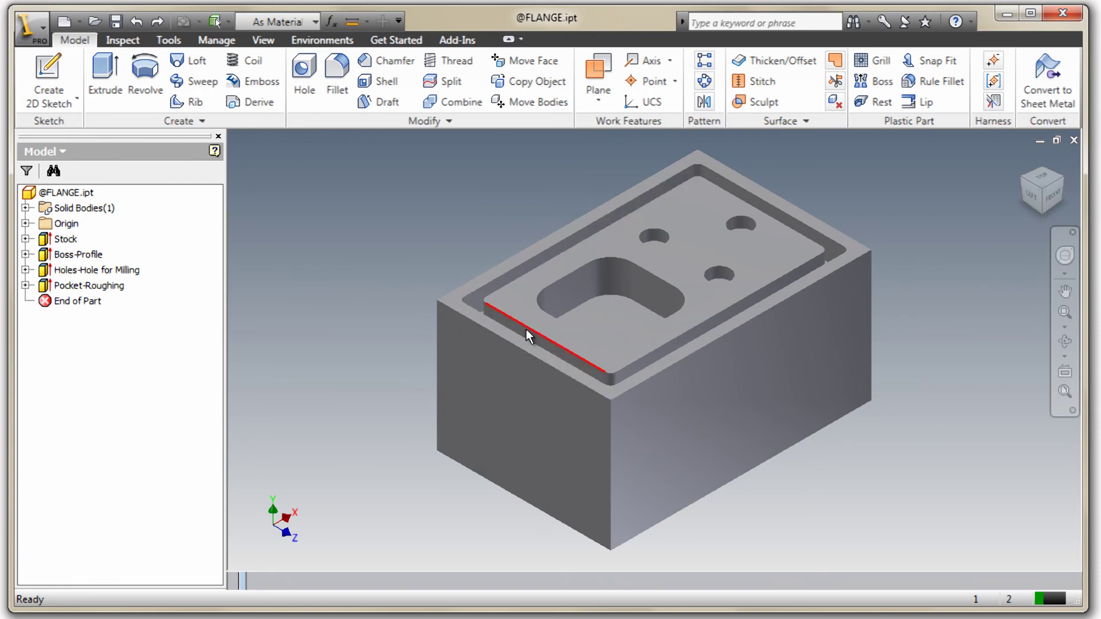
pyautogui.moveTo(527, 331)
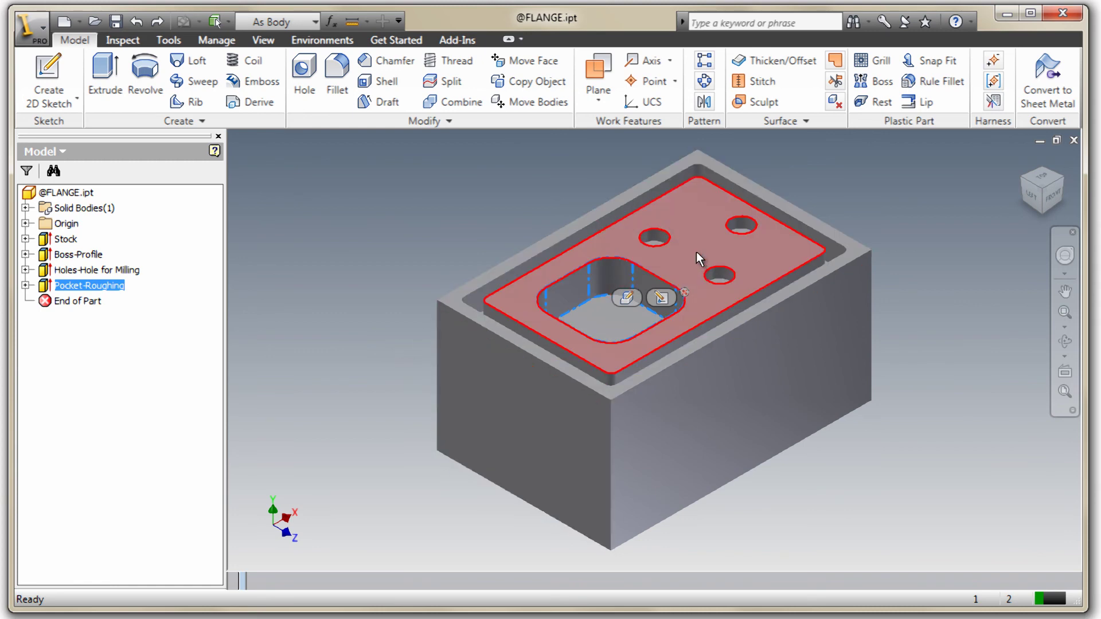
pyautogui.press('Escape')
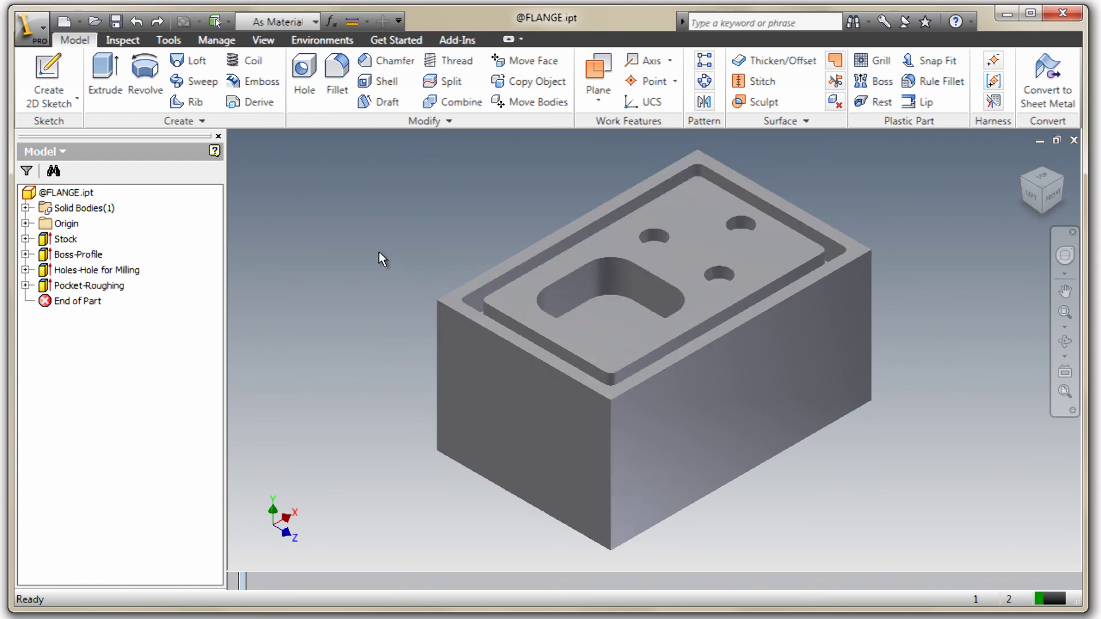